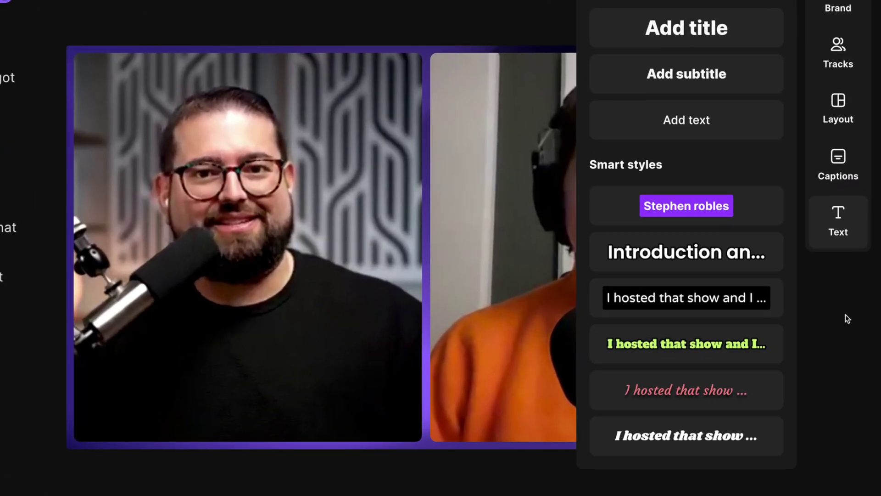
- Preview the speaker-name text styles and shift the chapter and name clips on the timeline
{"action": "left_click", "coordinate": [686, 205]}
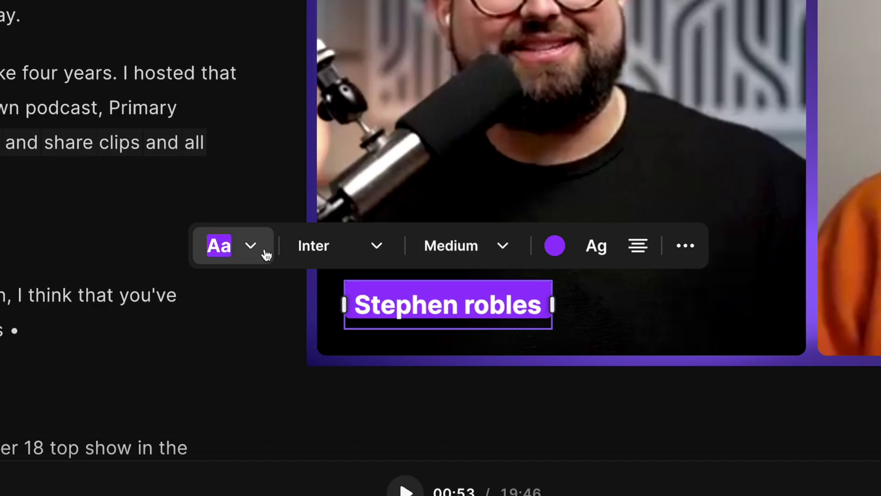
{"action": "left_click", "coordinate": [266, 254]}
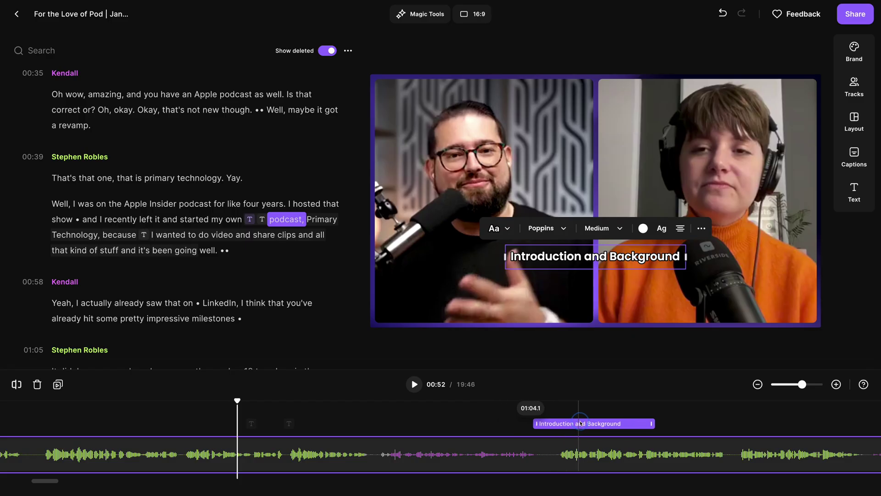
{"action": "left_click_drag", "start_coordinate": [562, 423], "coordinate": [574, 423]}
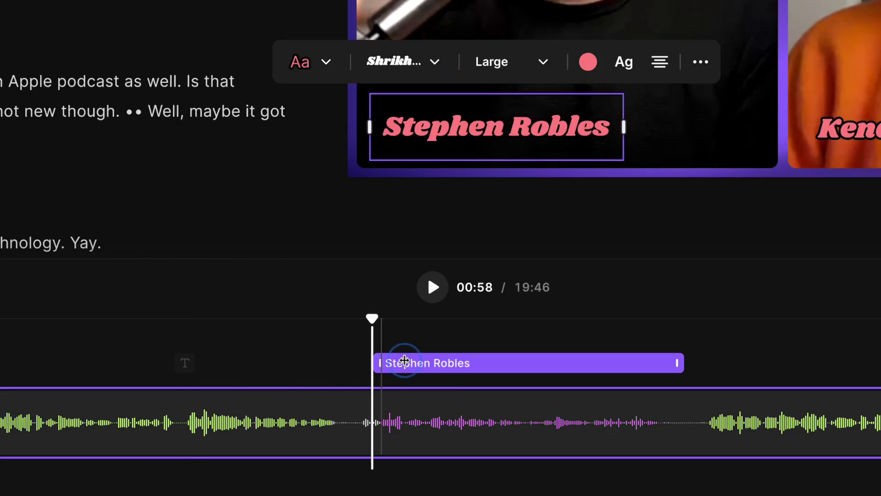
{"action": "left_click_drag", "start_coordinate": [388, 424], "coordinate": [245, 424]}
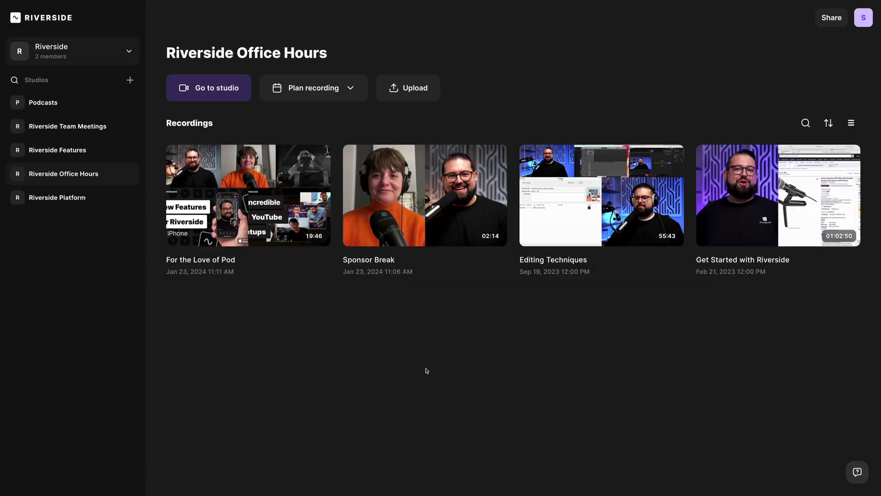
- Open For the Love of Pod, check a speaker track's download options, and start a new edit
{"action": "left_click", "coordinate": [245, 177]}
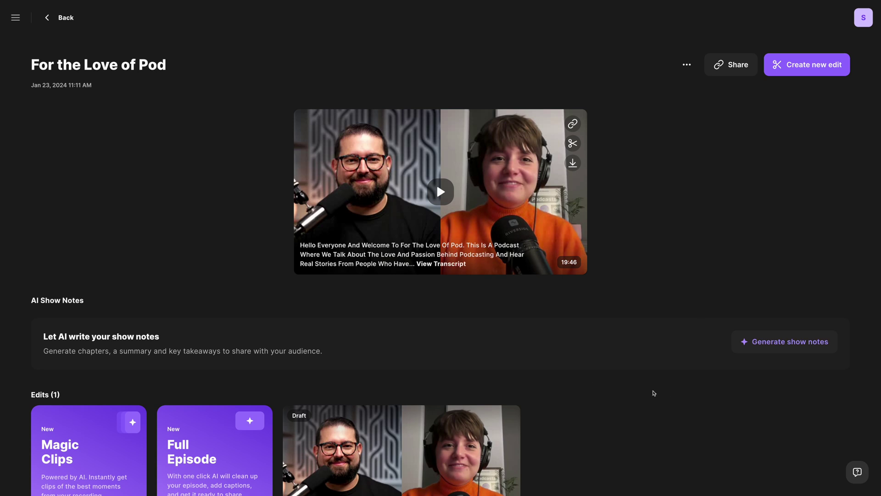
{"action": "scroll", "coordinate": [654, 393], "scroll_direction": "down", "scroll_amount": 2}
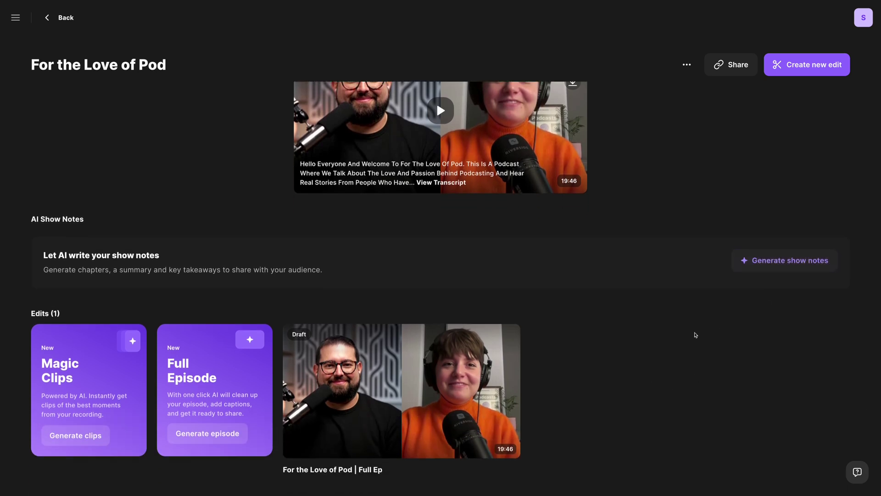
{"action": "scroll", "coordinate": [691, 333], "scroll_direction": "down", "scroll_amount": 5}
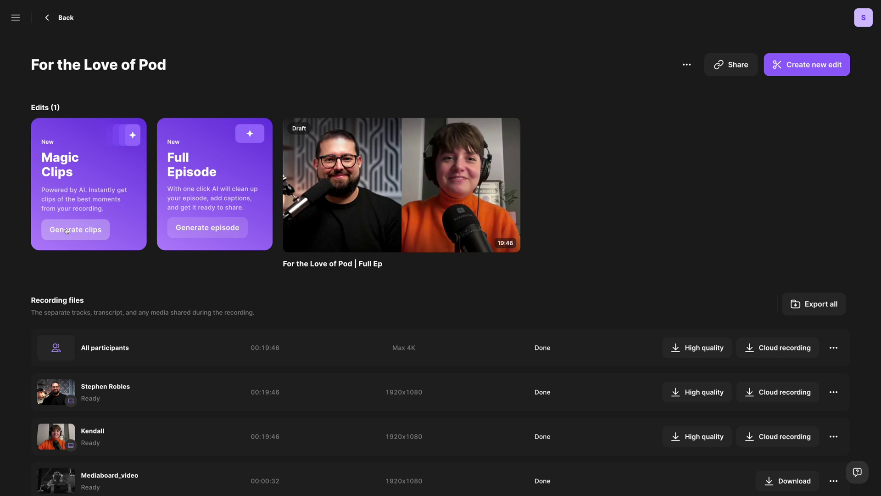
{"action": "left_click", "coordinate": [719, 398]}
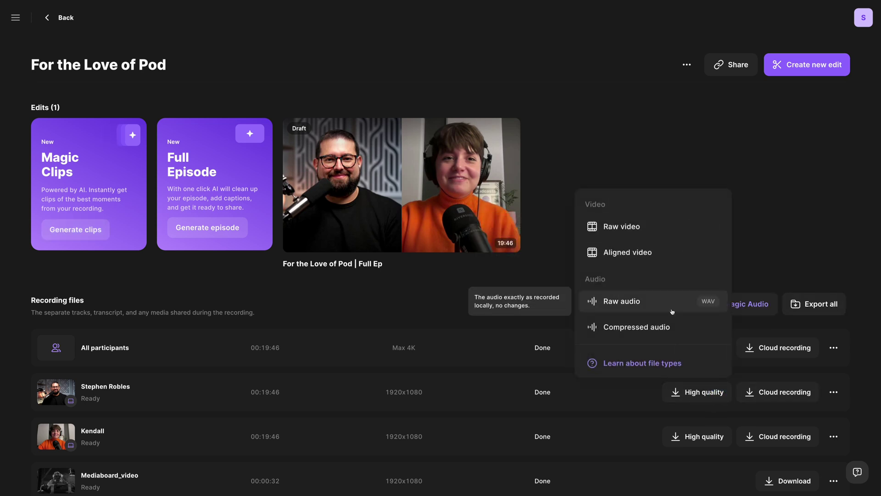
{"action": "scroll", "coordinate": [791, 206], "scroll_direction": "up", "scroll_amount": 6}
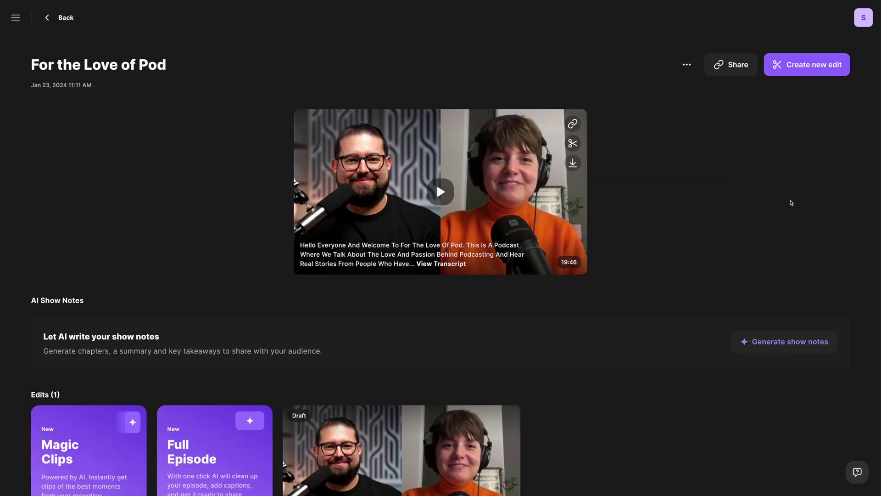
{"action": "left_click", "coordinate": [820, 69]}
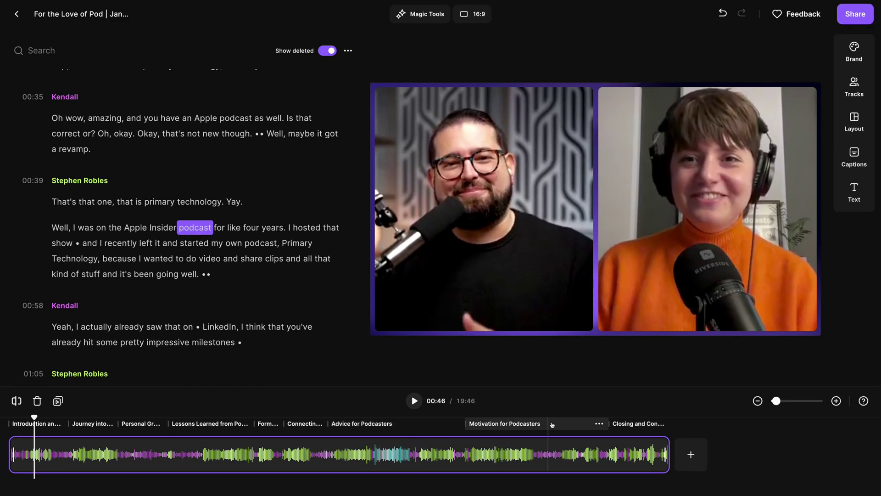
- Zoom the timeline in twice, place the playhead near 00:53, and show the text overlay options
{"action": "left_click", "coordinate": [837, 401]}
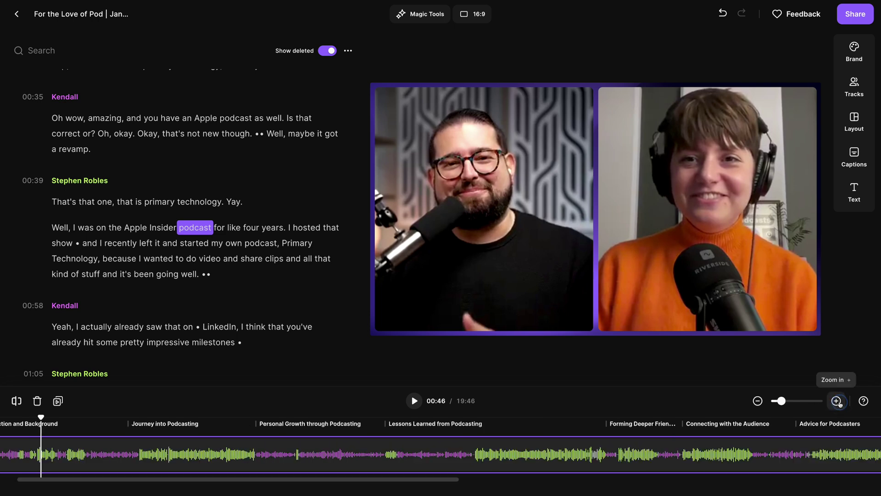
{"action": "left_click", "coordinate": [837, 401]}
{"action": "left_click", "coordinate": [165, 441]}
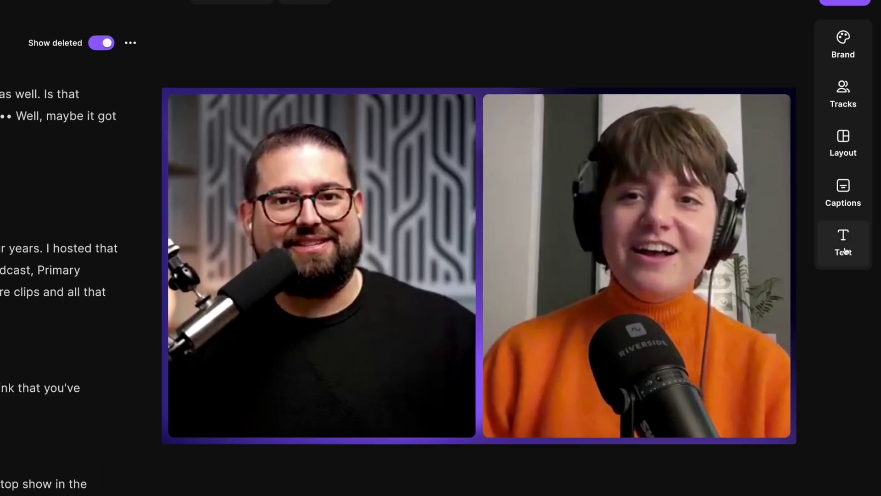
{"action": "left_click", "coordinate": [844, 248]}
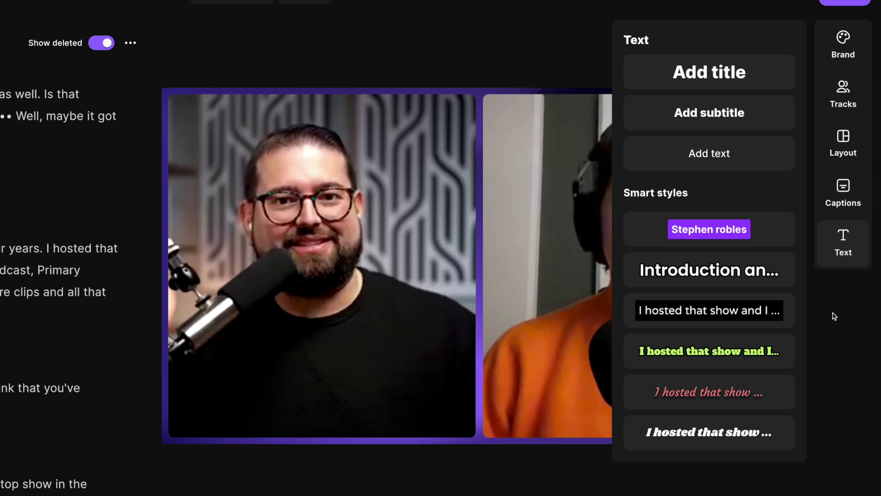
- Add the purple speaker-name smart style and position it at the left speaker's lower-left corner
{"action": "left_click", "coordinate": [694, 233]}
{"action": "left_click", "coordinate": [442, 311]}
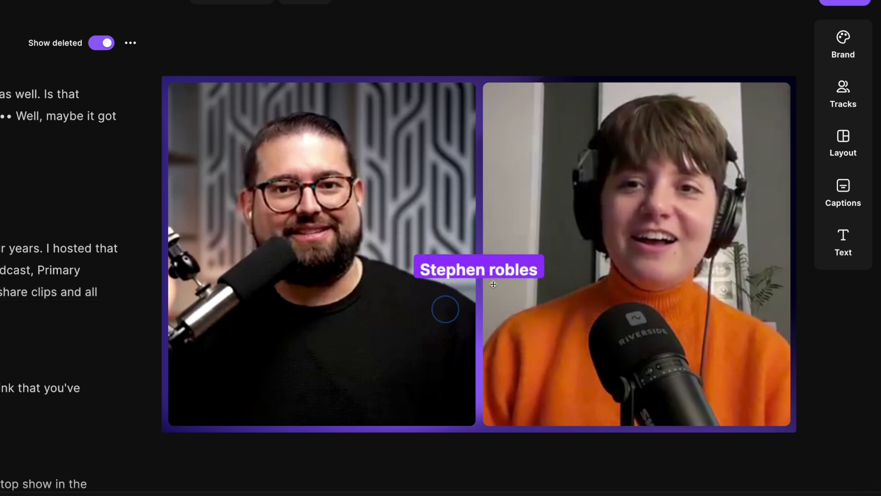
{"action": "left_click_drag", "start_coordinate": [488, 270], "coordinate": [264, 393]}
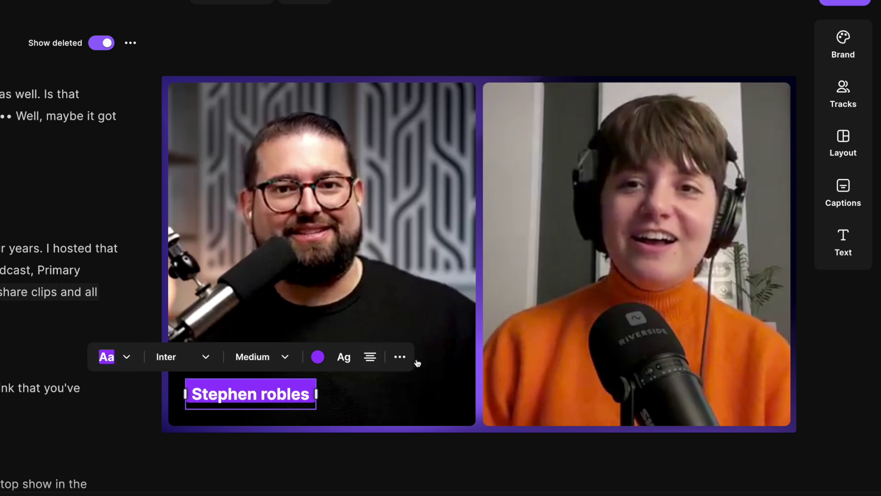
- Give the name lower-third the Outline style, Shrikhand font and Large size
{"action": "left_click", "coordinate": [128, 360]}
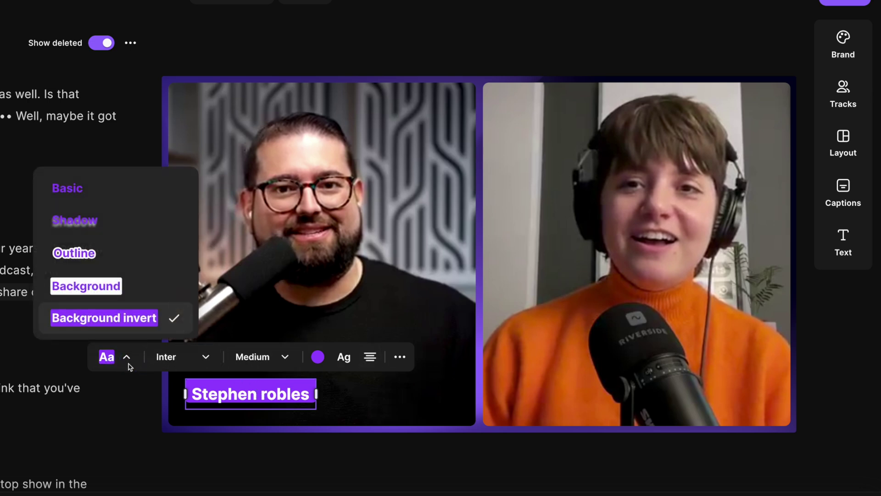
{"action": "left_click", "coordinate": [109, 255]}
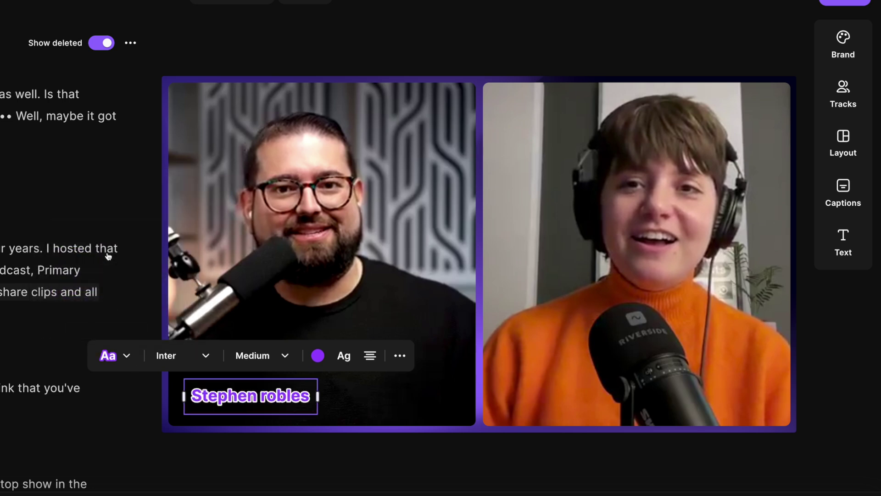
{"action": "left_click", "coordinate": [189, 357]}
{"action": "left_click", "coordinate": [178, 269]}
{"action": "left_click", "coordinate": [286, 356]}
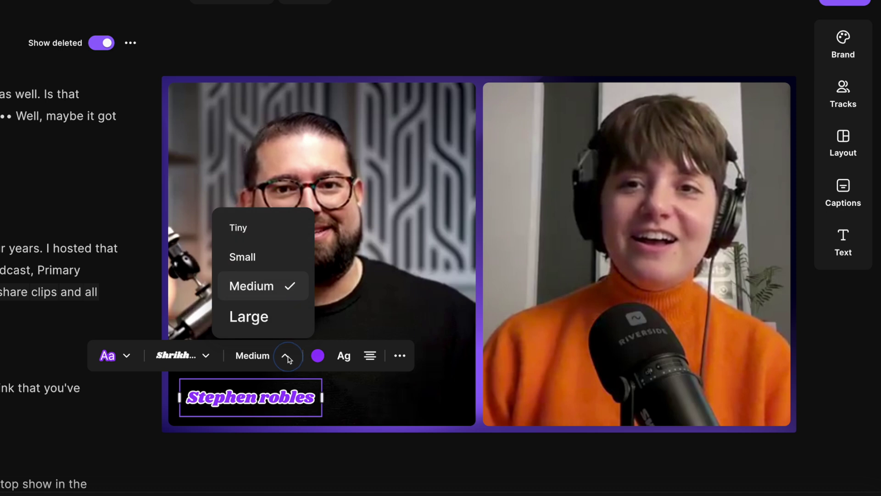
{"action": "left_click", "coordinate": [273, 317]}
- Make the name text pink, toggle all-caps on and off, and change its alignment
{"action": "left_click", "coordinate": [336, 348]}
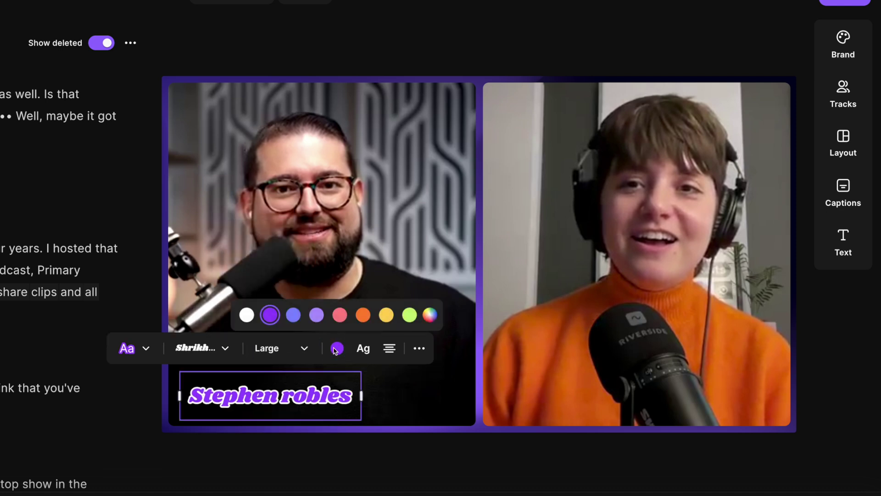
{"action": "left_click", "coordinate": [339, 316]}
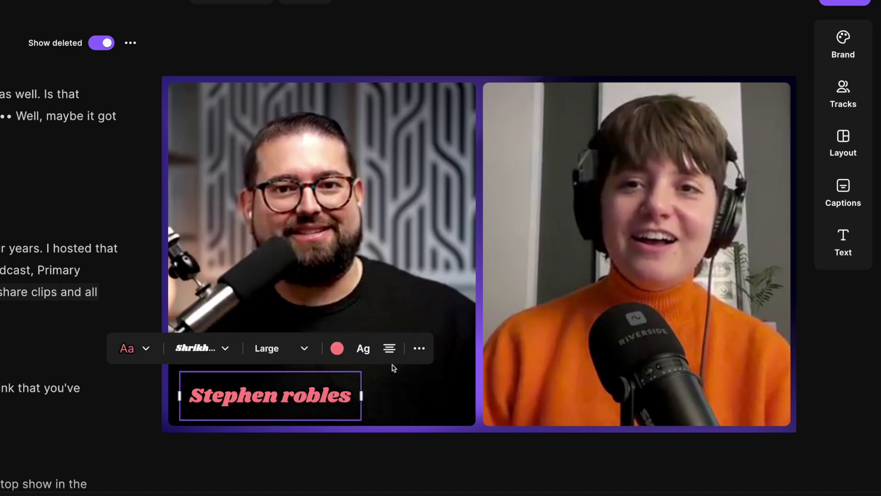
{"action": "left_click", "coordinate": [362, 350]}
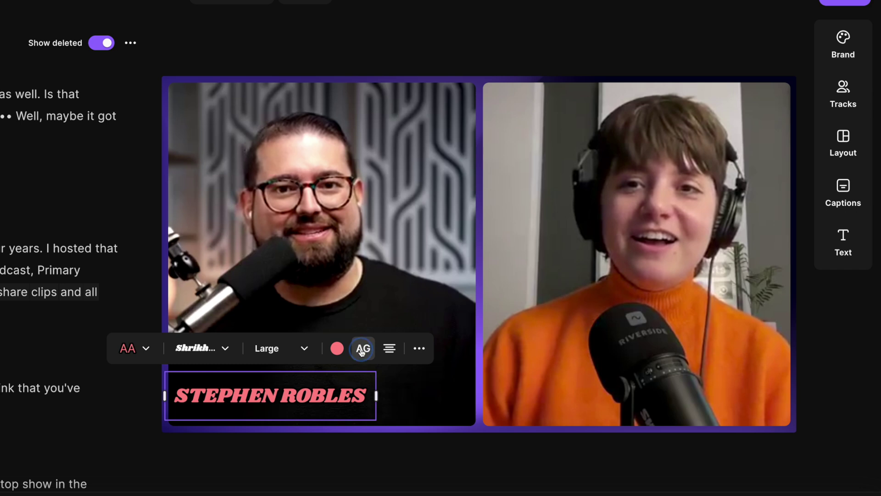
{"action": "left_click", "coordinate": [362, 349]}
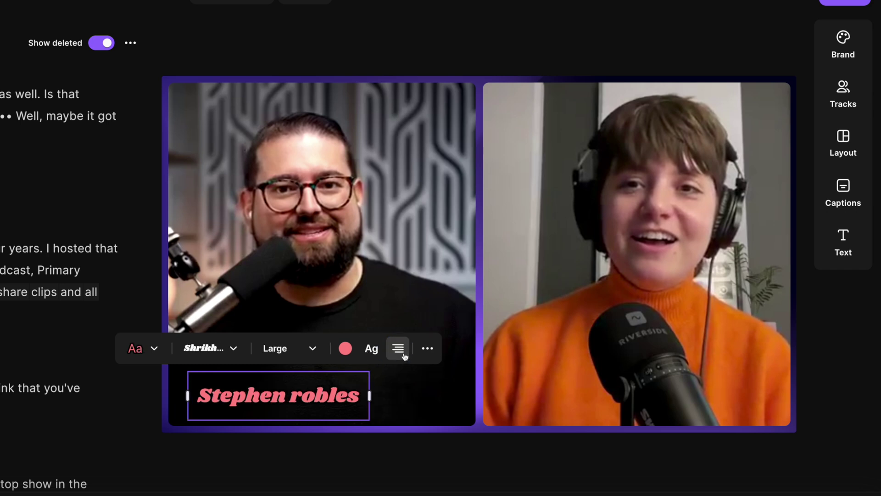
{"action": "left_click", "coordinate": [403, 353]}
{"action": "left_click", "coordinate": [415, 350]}
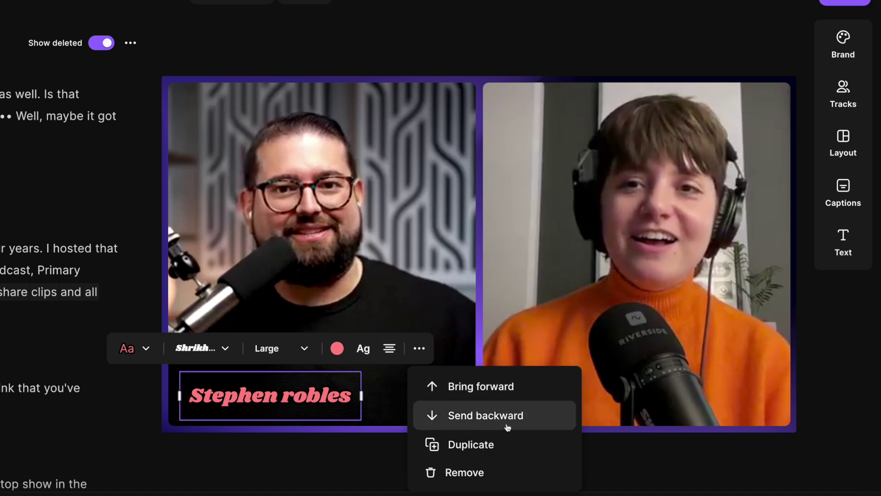
- Duplicate the pink name title onto the right speaker's tile and capitalise the host's surname with 'R'
{"action": "left_click", "coordinate": [504, 448]}
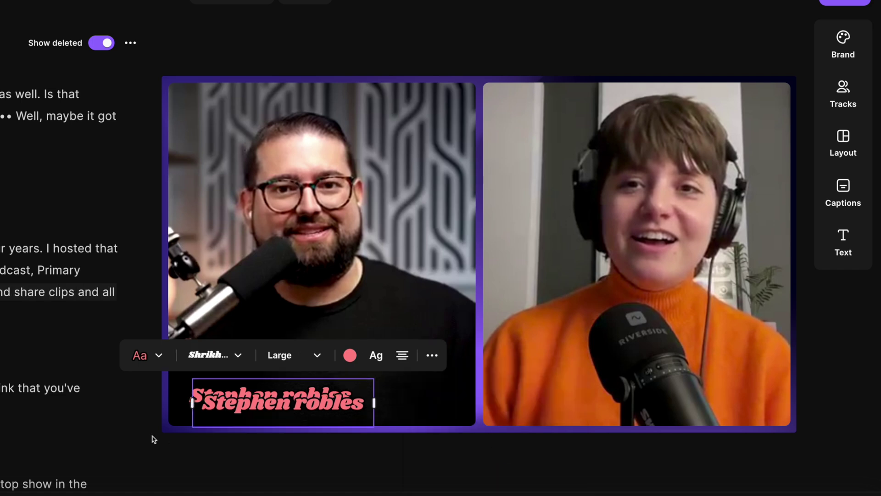
{"action": "left_click_drag", "start_coordinate": [303, 402], "coordinate": [619, 392]}
{"action": "left_click", "coordinate": [292, 397]}
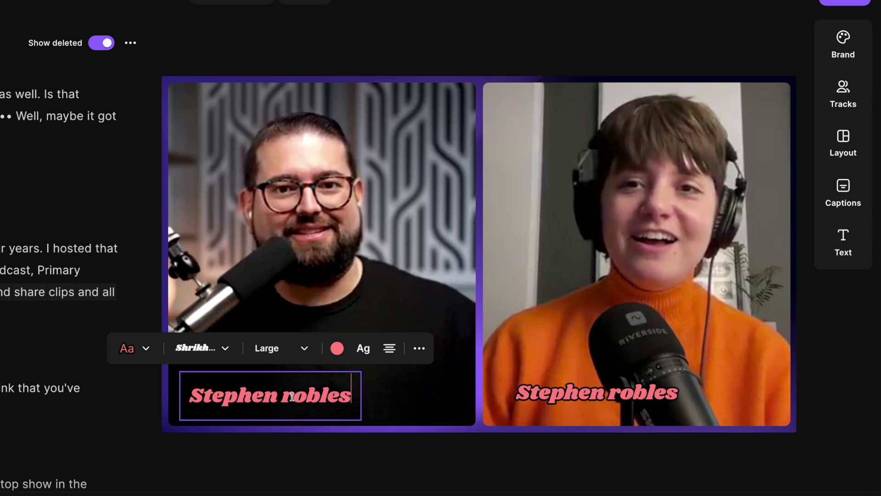
{"action": "key", "text": "BackSpace"}
{"action": "type", "text": "R"}
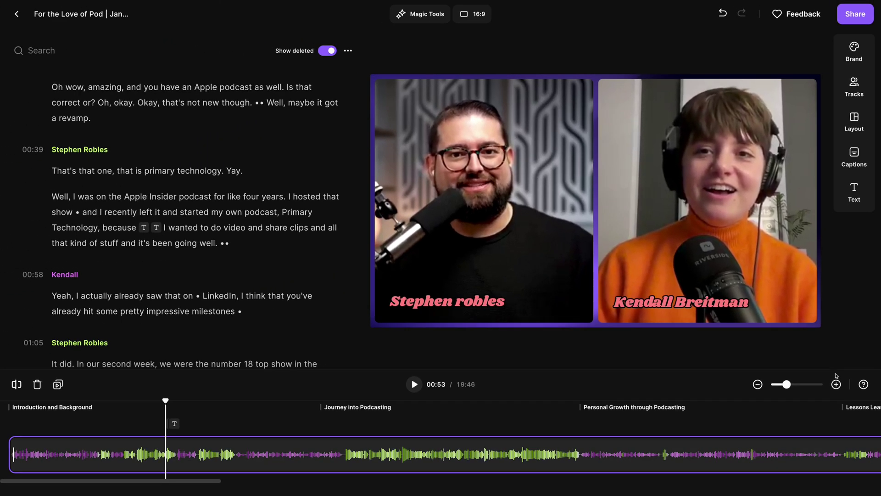
- Extend the host's and guest's name titles to about 01:04.8 and 01:05.2
{"action": "left_click", "coordinate": [836, 384]}
{"action": "left_click", "coordinate": [836, 384]}
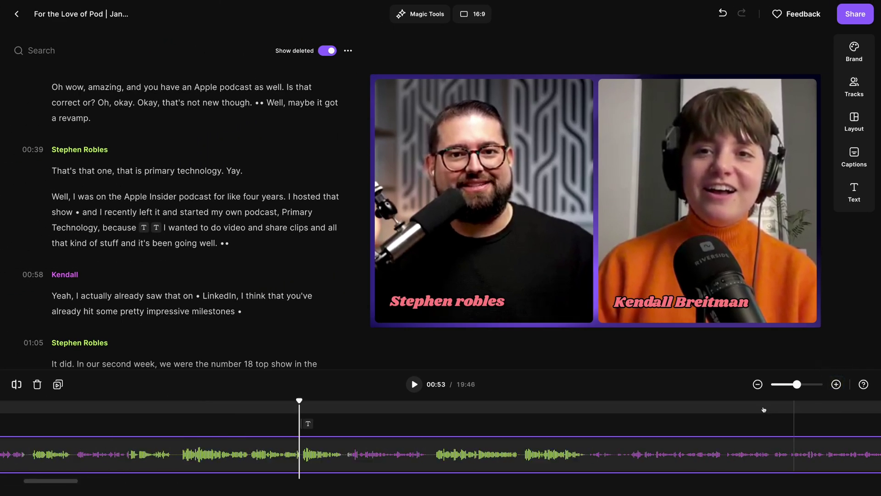
{"action": "left_click", "coordinate": [282, 423]}
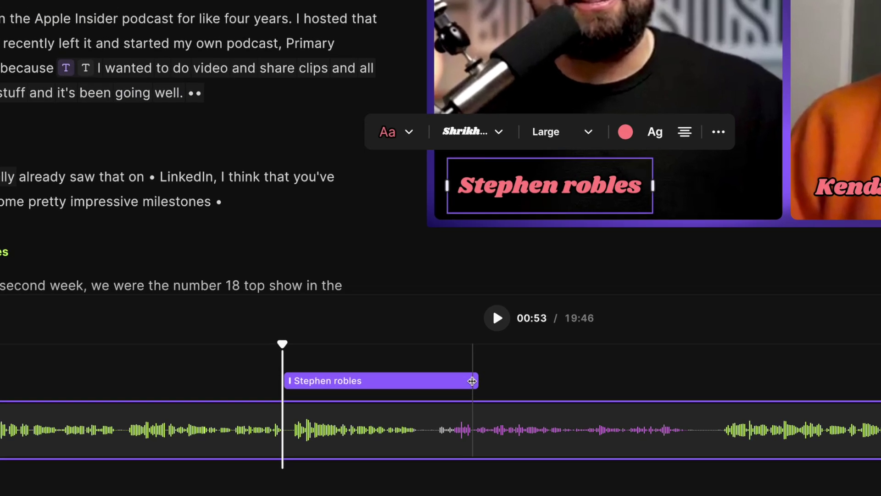
{"action": "left_click_drag", "start_coordinate": [473, 381], "coordinate": [705, 382]}
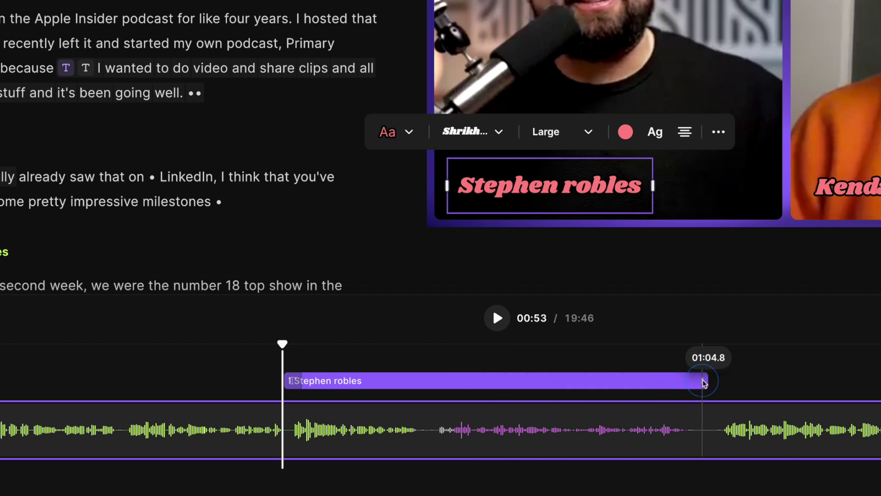
{"action": "left_click", "coordinate": [842, 186]}
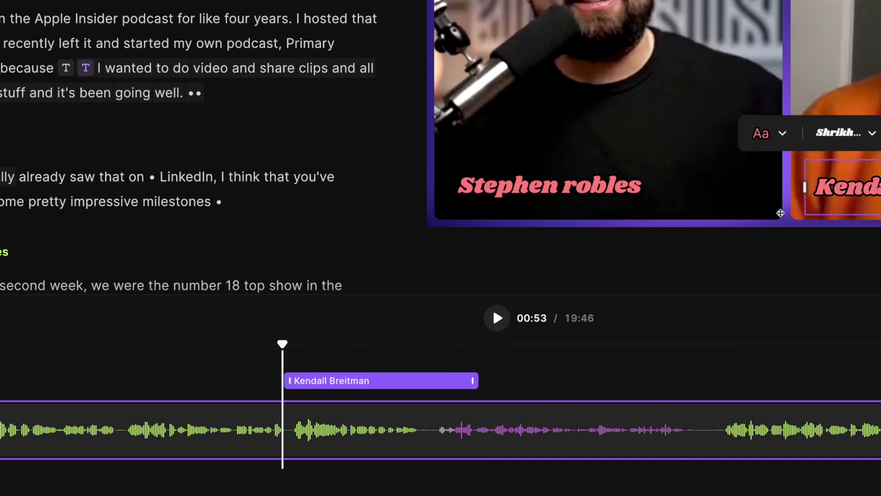
{"action": "left_click_drag", "start_coordinate": [475, 381], "coordinate": [718, 384]}
- Shift the host's name title so it starts around 00:52
{"action": "left_click", "coordinate": [320, 381]}
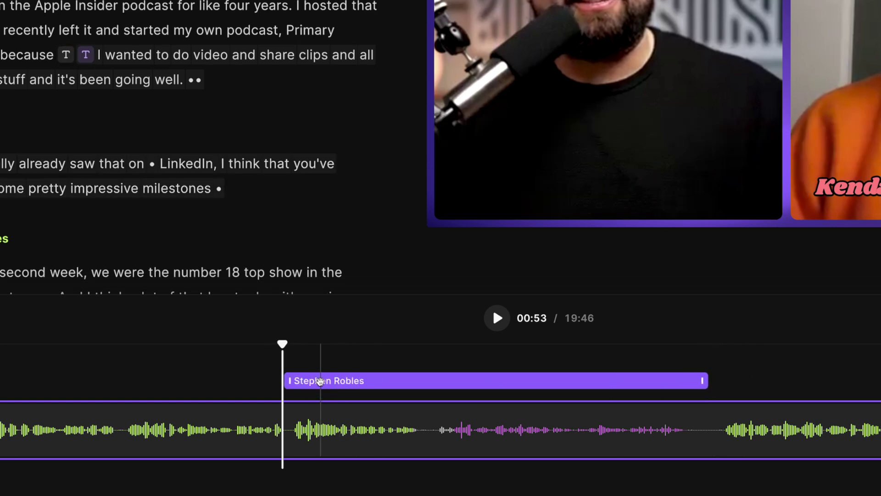
{"action": "left_click_drag", "start_coordinate": [320, 381], "coordinate": [0, 380]}
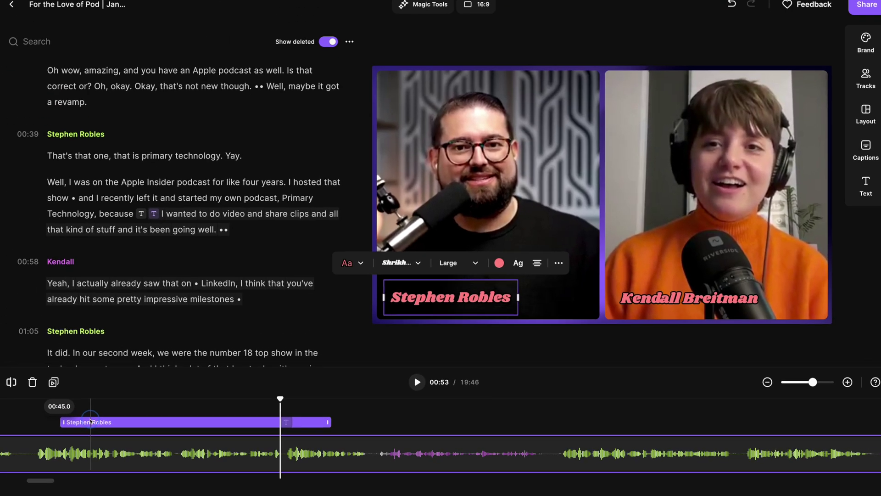
{"action": "left_click_drag", "start_coordinate": [90, 421], "coordinate": [335, 431]}
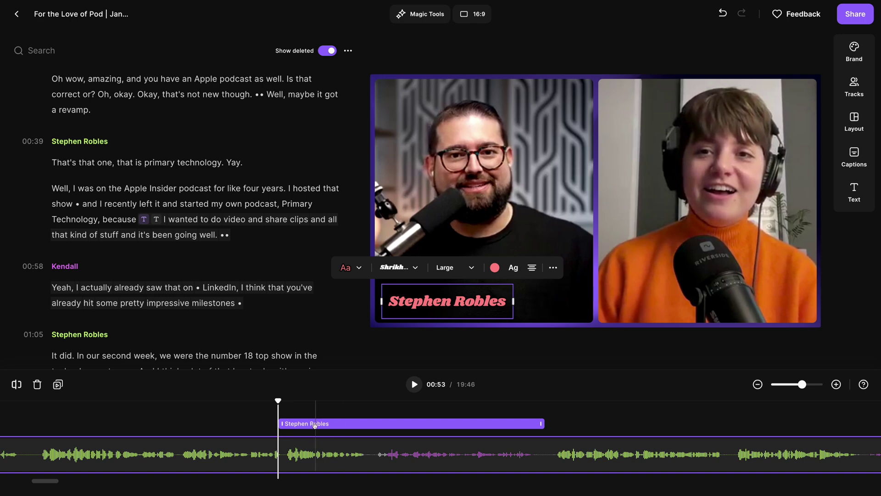
{"action": "left_click_drag", "start_coordinate": [285, 424], "coordinate": [235, 423]}
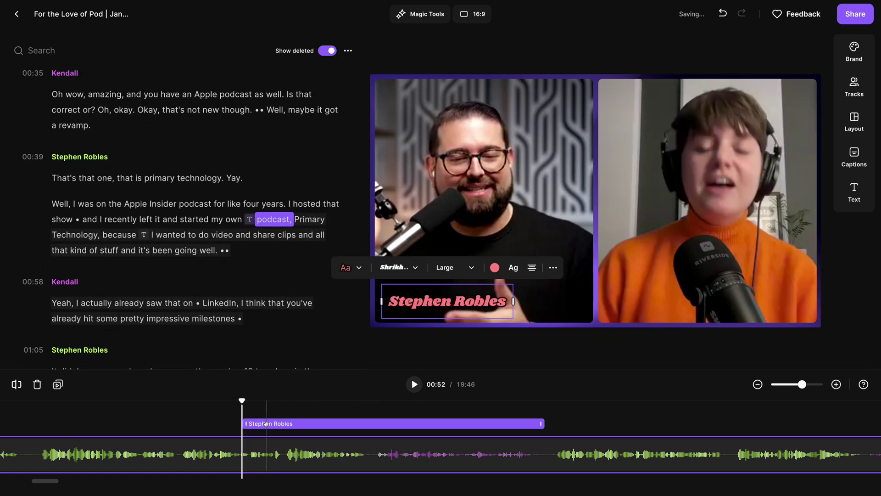
{"action": "left_click", "coordinate": [564, 424]}
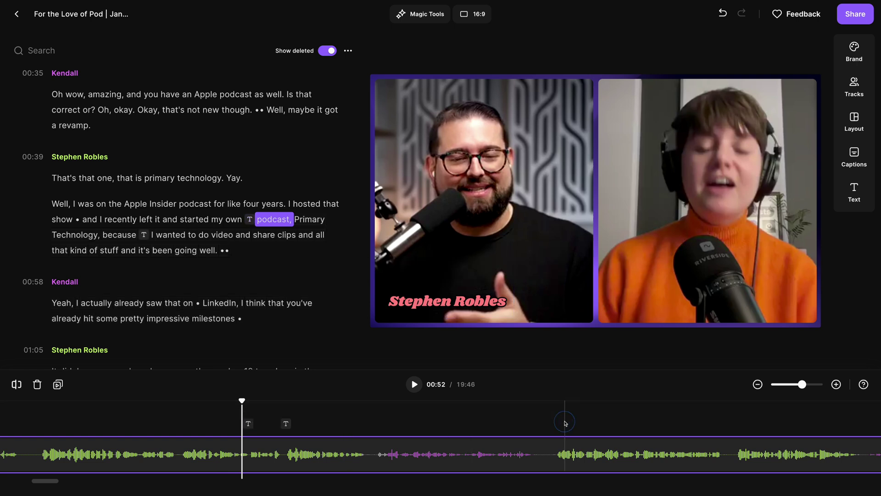
- Add the Introduction and Background chapter title at 01:05 and lower it on the video
{"action": "left_click", "coordinate": [561, 425]}
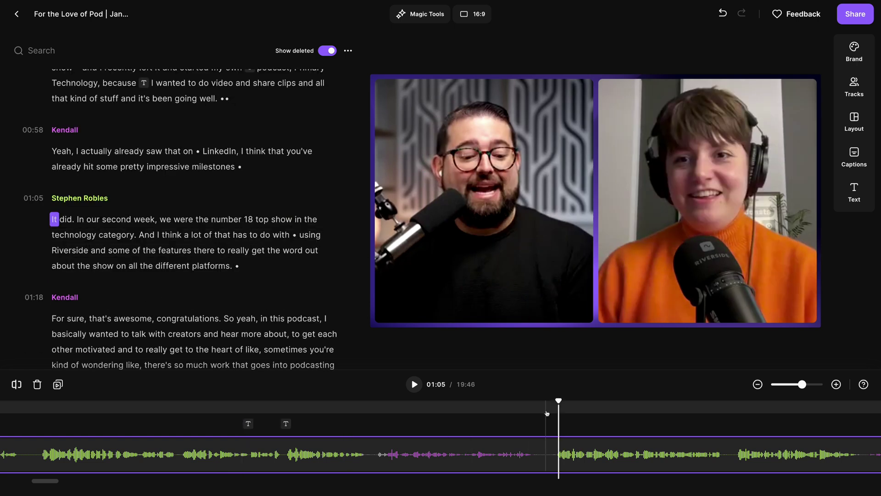
{"action": "left_click", "coordinate": [852, 196]}
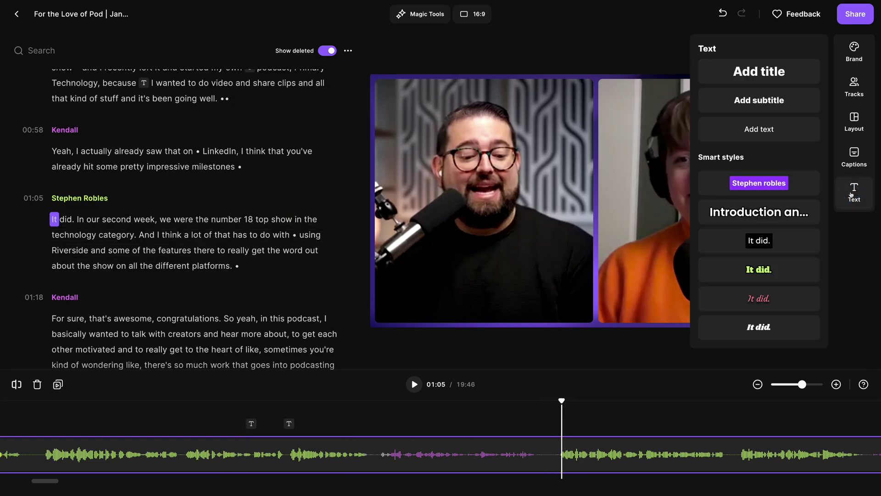
{"action": "left_click", "coordinate": [795, 208]}
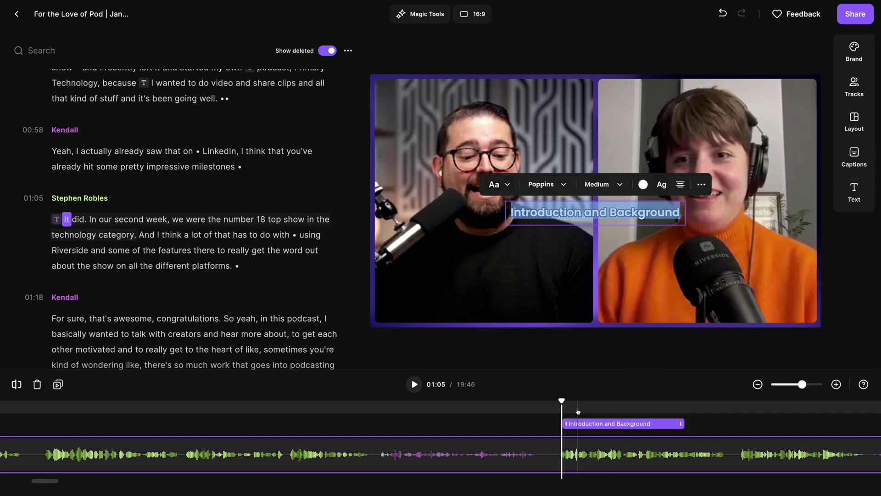
{"action": "left_click_drag", "start_coordinate": [596, 219], "coordinate": [597, 263]}
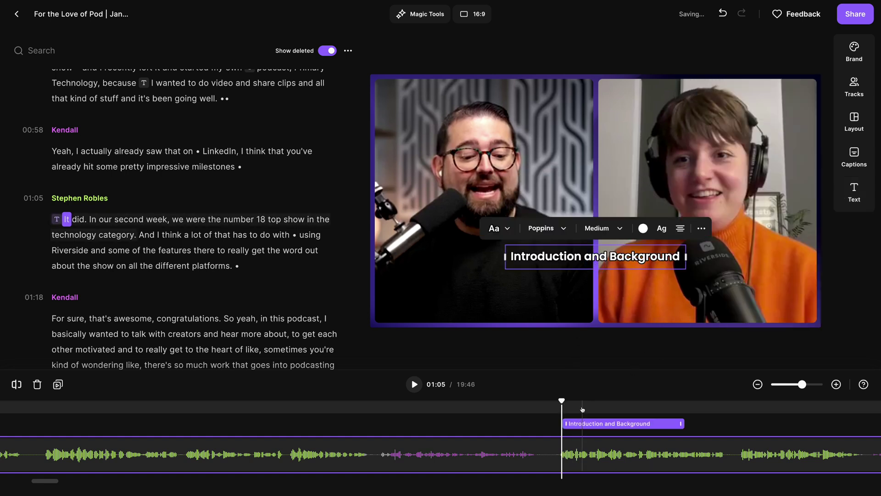
- Retime the chapter title clip, trying about 00:54 before settling later near 01:04
{"action": "left_click_drag", "start_coordinate": [620, 422], "coordinate": [267, 414]}
{"action": "left_click", "coordinate": [248, 413]}
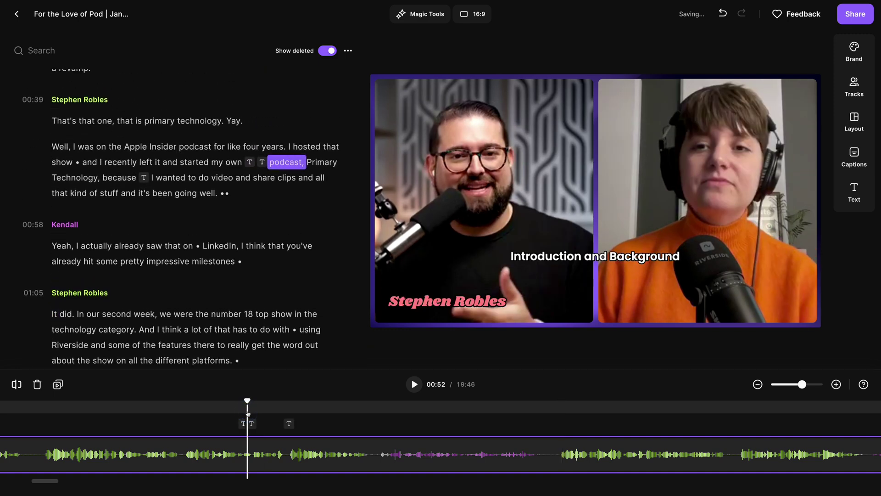
{"action": "left_click", "coordinate": [294, 412]}
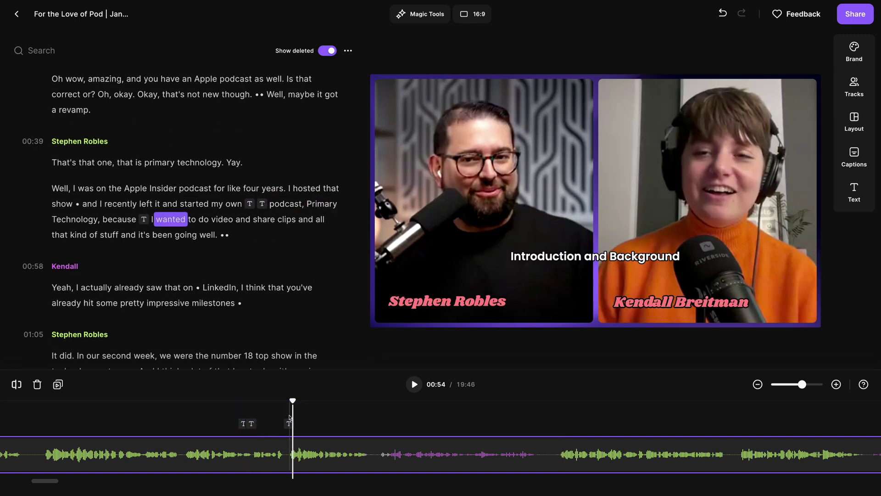
{"action": "left_click", "coordinate": [290, 421]}
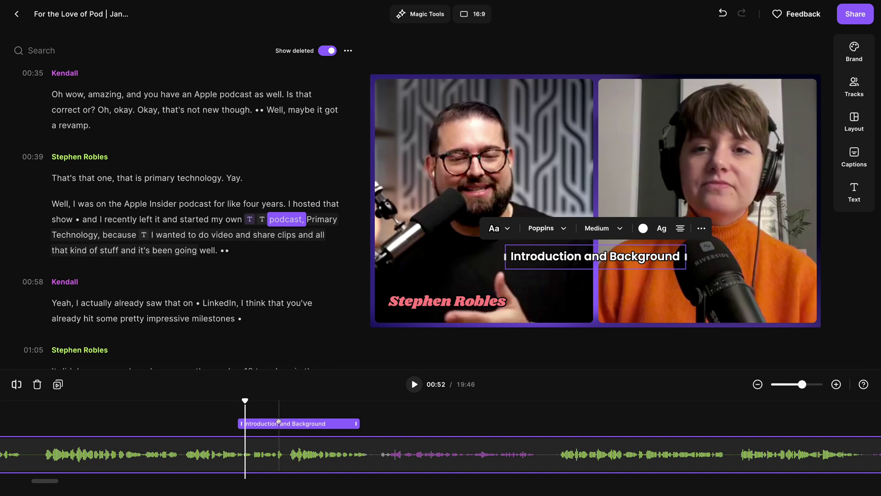
{"action": "left_click_drag", "start_coordinate": [281, 422], "coordinate": [586, 422]}
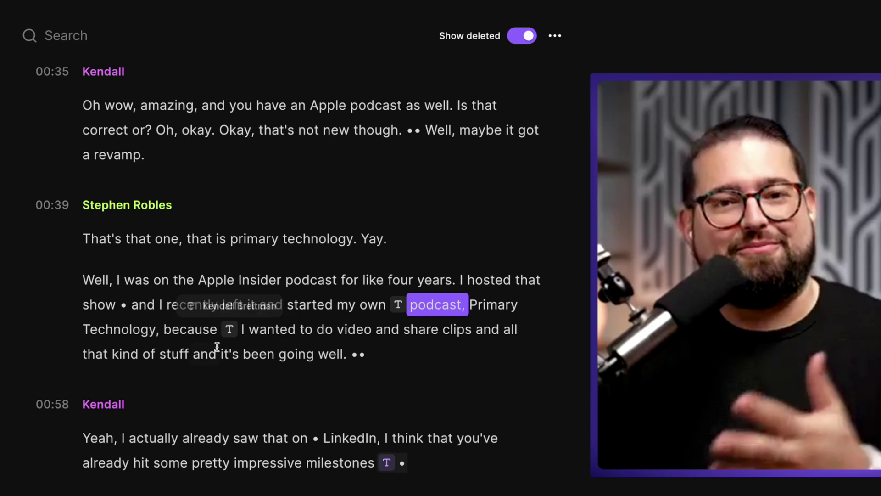
- Select the transcript from 'So yeah, in this podcast' to 'where I wanna back up the' and view its actions
{"action": "scroll", "coordinate": [329, 370], "scroll_direction": "up", "scroll_amount": 1}
{"action": "scroll", "coordinate": [329, 370], "scroll_direction": "down", "scroll_amount": 12}
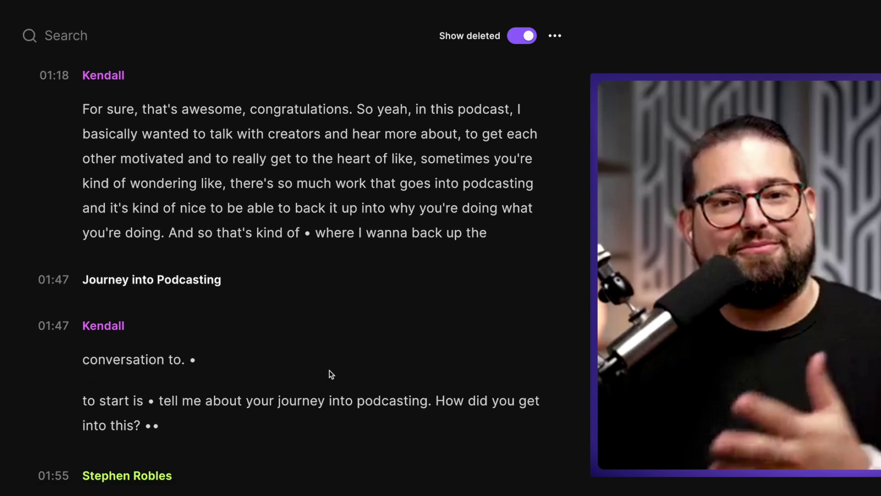
{"action": "scroll", "coordinate": [278, 172], "scroll_direction": "up", "scroll_amount": 1}
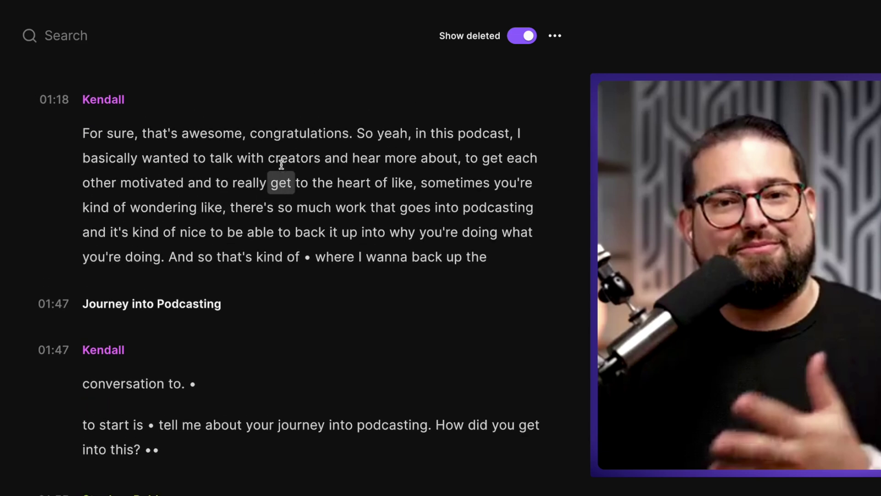
{"action": "left_click", "coordinate": [357, 132]}
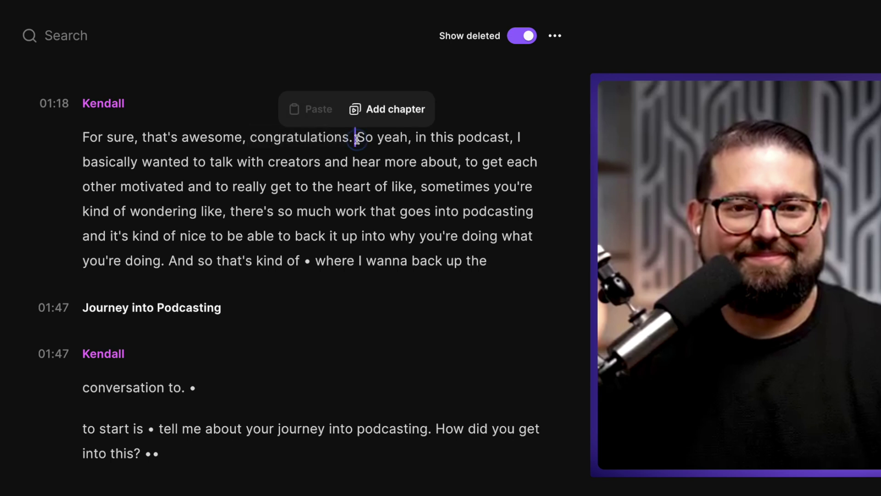
{"action": "left_click_drag", "start_coordinate": [356, 132], "coordinate": [494, 254]}
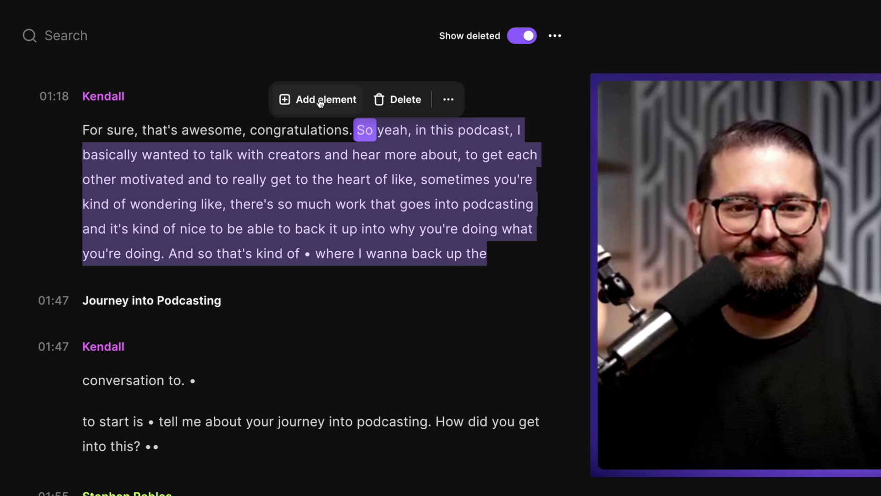
{"action": "left_click", "coordinate": [448, 99]}
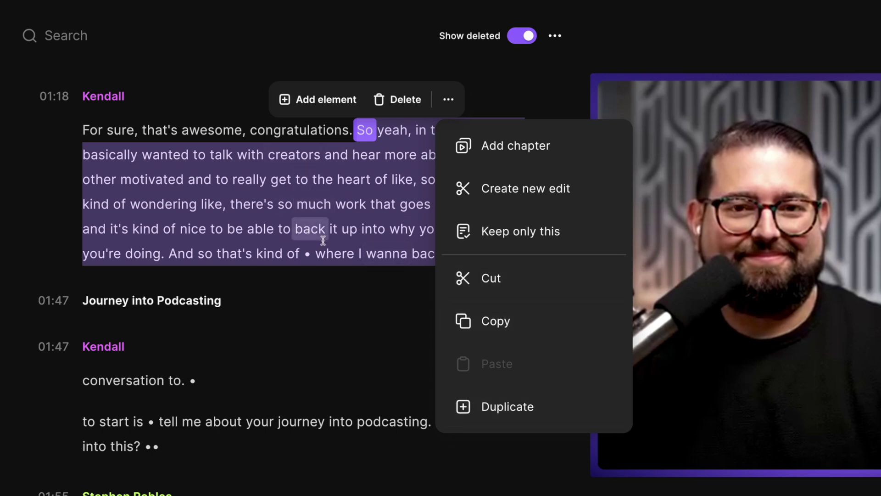
{"action": "left_click", "coordinate": [325, 102]}
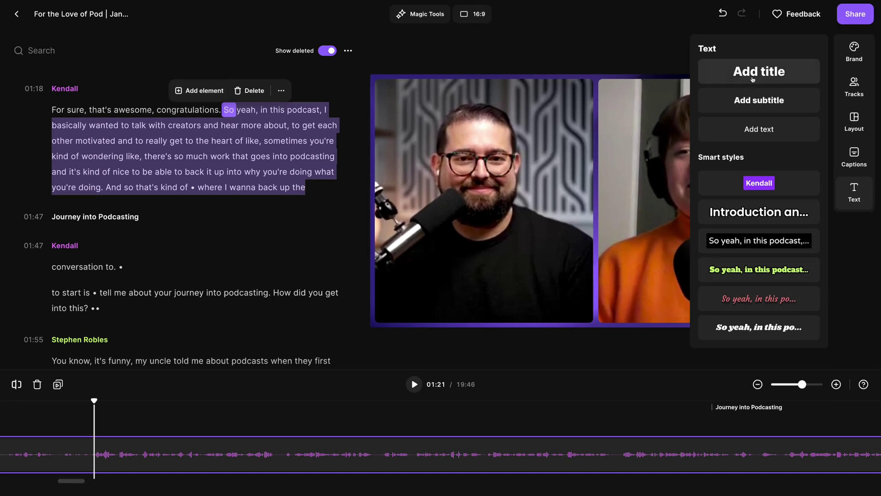
- Add the selected passage as a text overlay at 01:21, using Undo to restore it after removal
{"action": "left_click", "coordinate": [756, 258]}
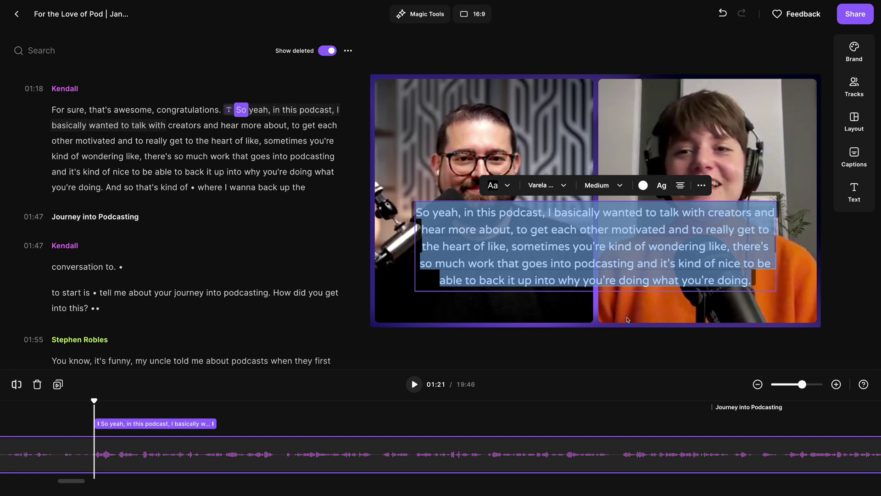
{"action": "left_click", "coordinate": [494, 330]}
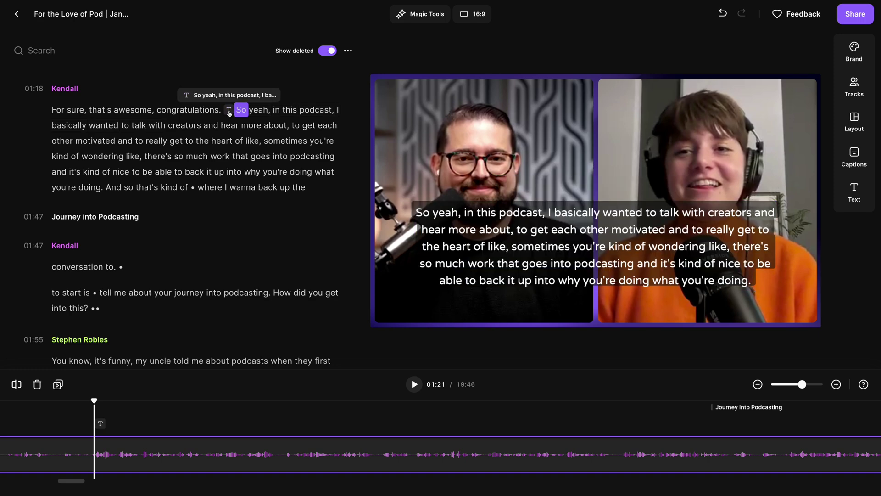
{"action": "left_click", "coordinate": [229, 111]}
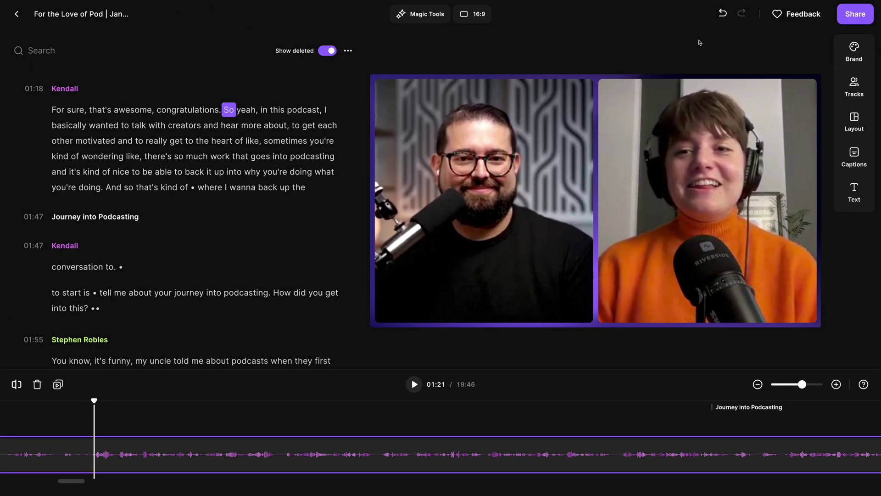
{"action": "left_click", "coordinate": [725, 14]}
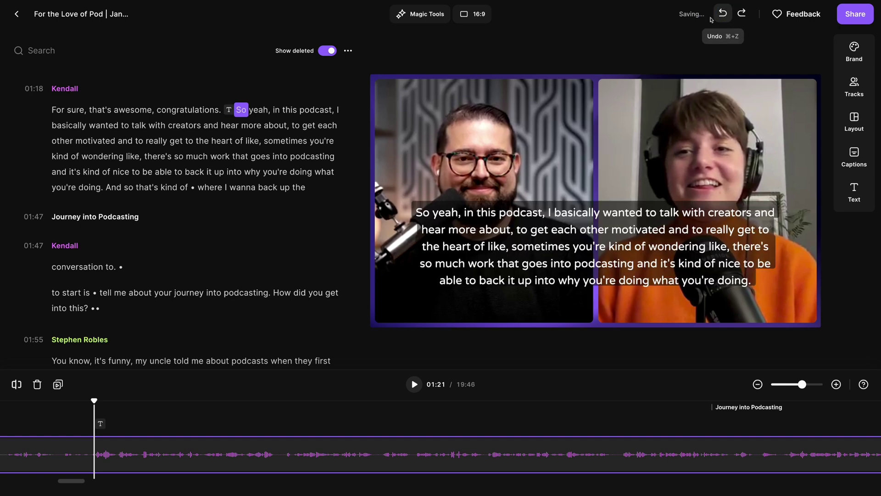
- Add the pink speaker-name lower-third, centre it on the video, and make it Large
{"action": "left_click", "coordinate": [856, 193]}
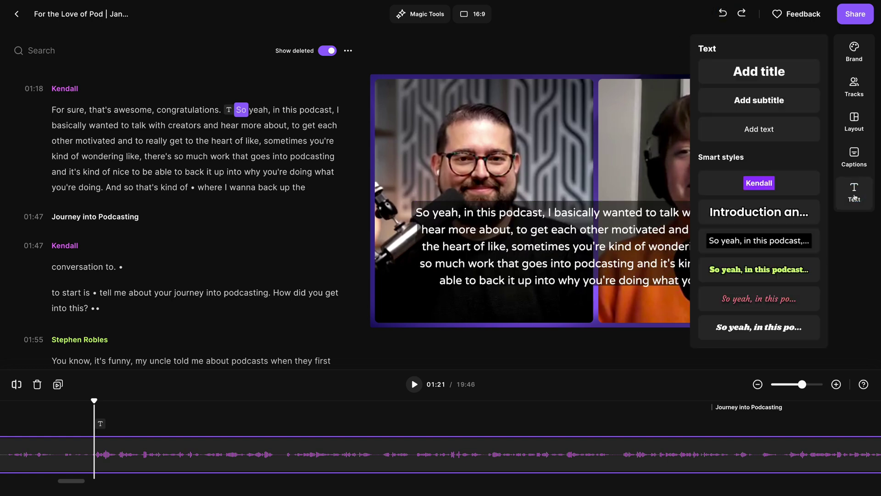
{"action": "left_click", "coordinate": [775, 190]}
{"action": "left_click_drag", "start_coordinate": [601, 214], "coordinate": [573, 227]}
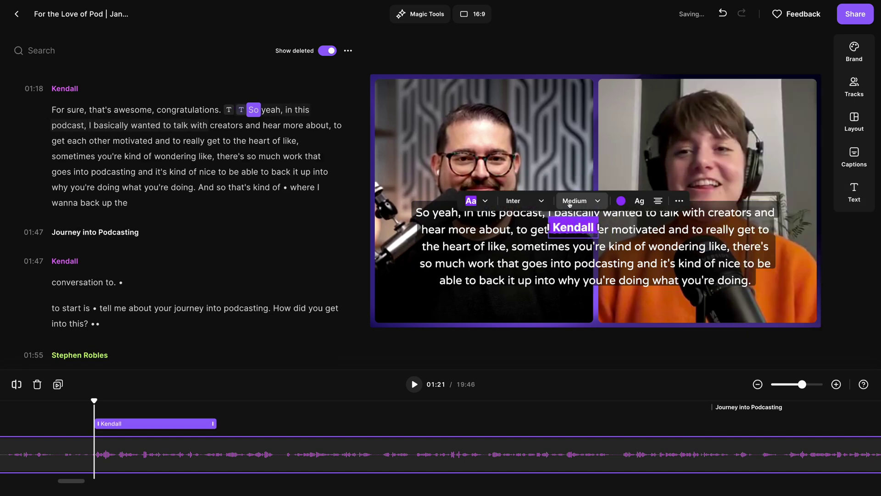
{"action": "left_click", "coordinate": [593, 201]}
{"action": "left_click", "coordinate": [574, 173]}
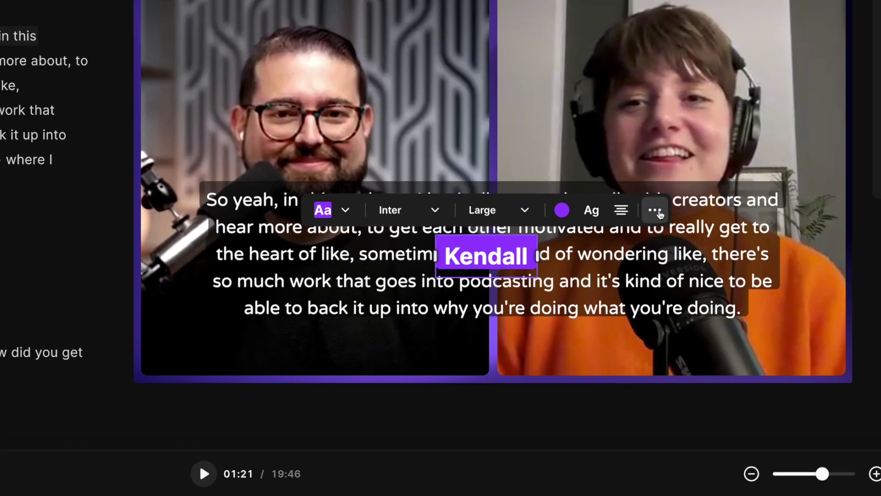
- Reorder layers so the passage text sits behind the name lower-third, then jump playback to 01:30
{"action": "left_click", "coordinate": [698, 220]}
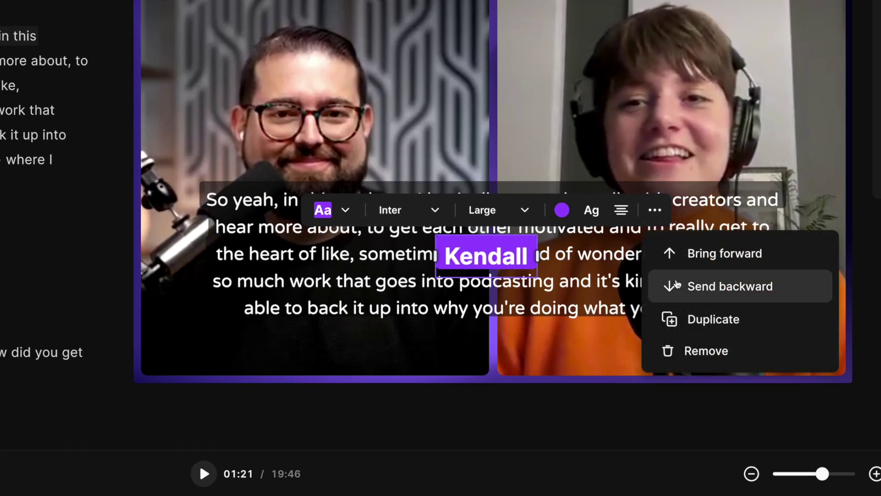
{"action": "left_click", "coordinate": [677, 285]}
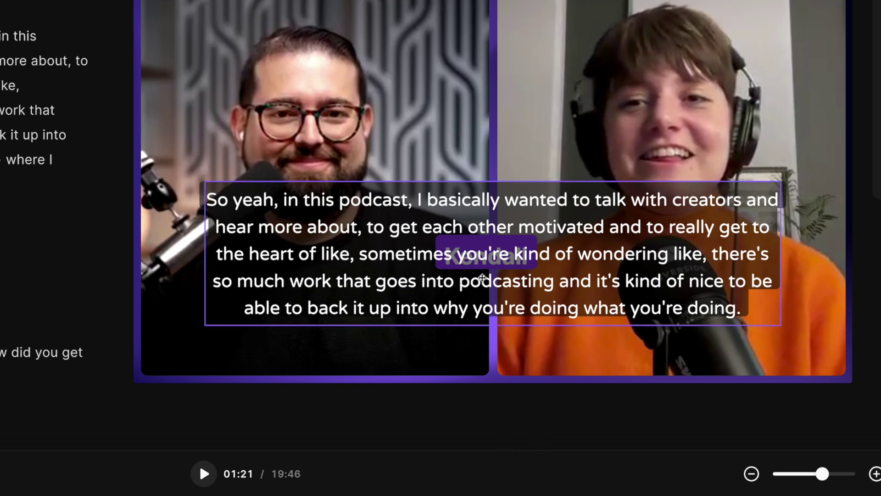
{"action": "left_click", "coordinate": [331, 268]}
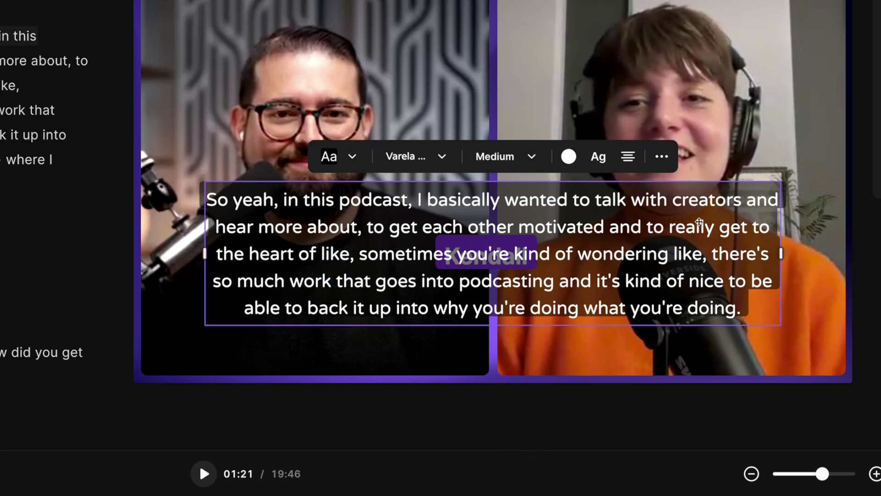
{"action": "left_click", "coordinate": [661, 156]}
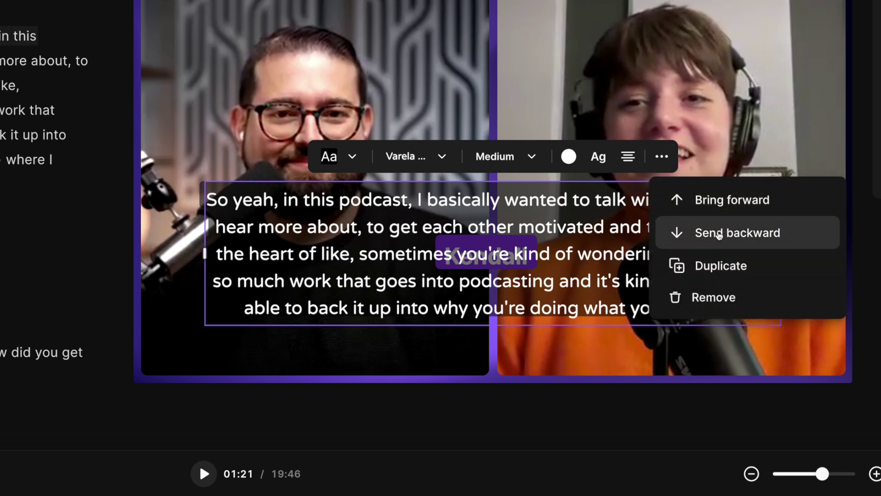
{"action": "left_click", "coordinate": [718, 234]}
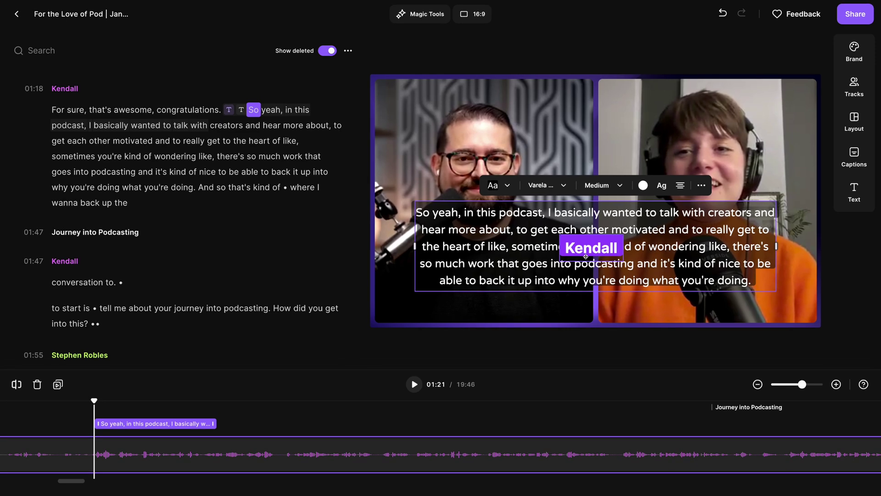
{"action": "left_click", "coordinate": [306, 424]}
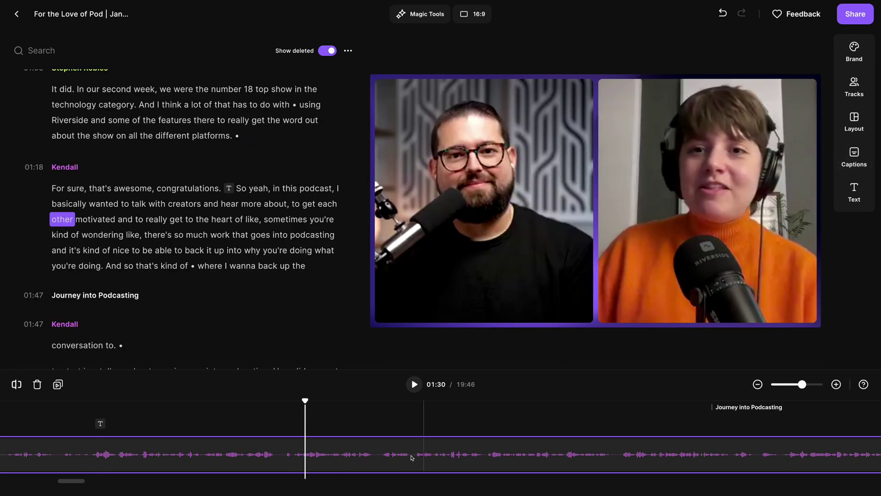
{"action": "left_click", "coordinate": [854, 155]}
- Apply the boxed caption style and scrub playback forward to preview the captions
{"action": "left_click", "coordinate": [798, 123]}
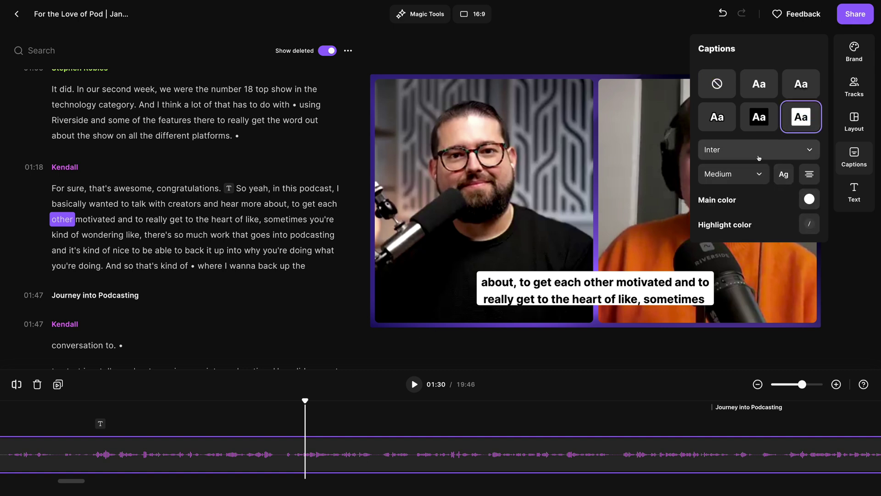
{"action": "left_click_drag", "start_coordinate": [305, 402], "coordinate": [558, 403]}
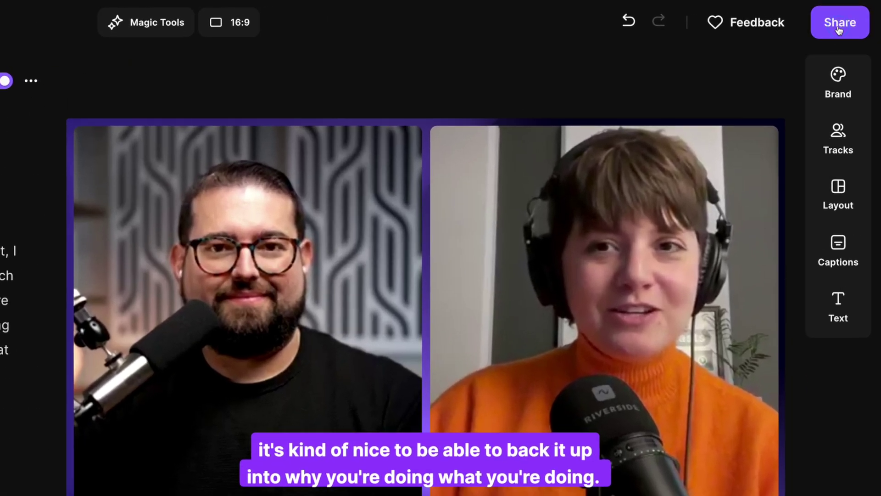
- Set the export video quality to 2160p 4K and enable Normalize Audio Levels
{"action": "left_click", "coordinate": [862, 16]}
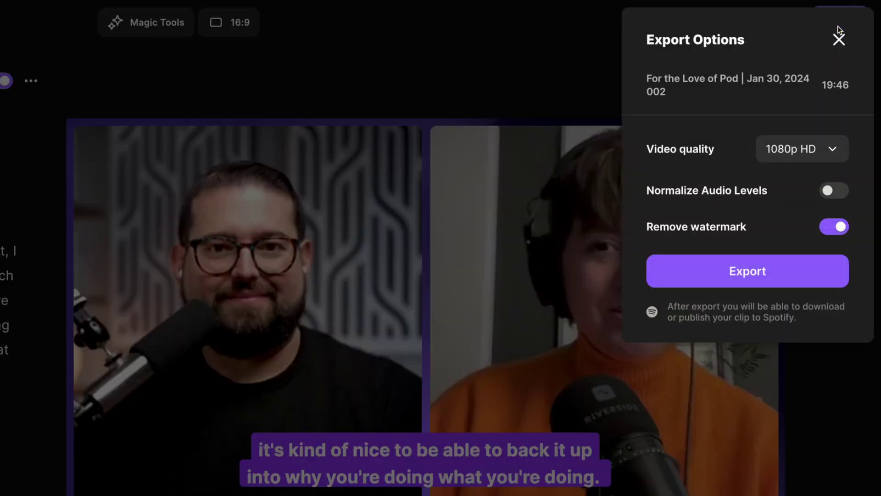
{"action": "left_click", "coordinate": [807, 154]}
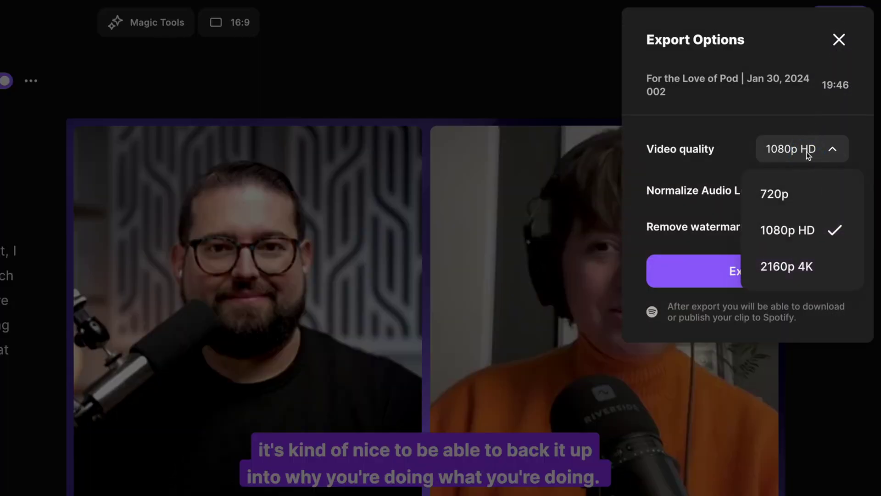
{"action": "left_click", "coordinate": [789, 264]}
{"action": "left_click", "coordinate": [836, 191]}
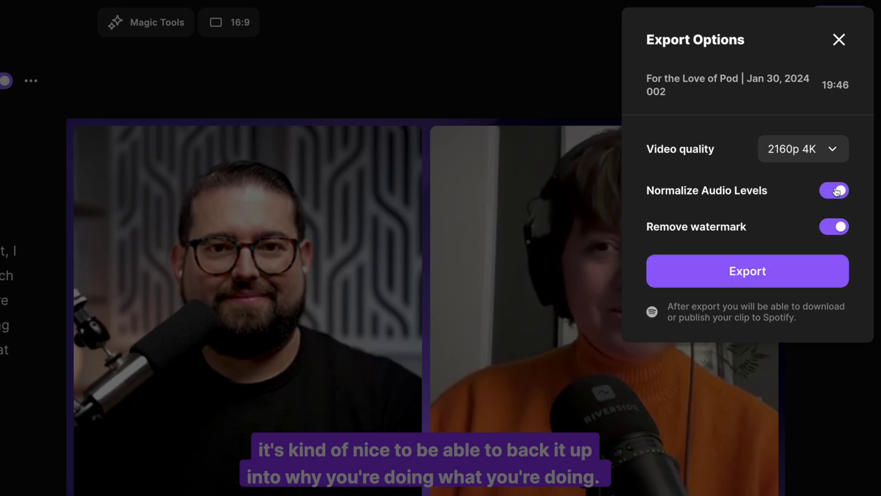